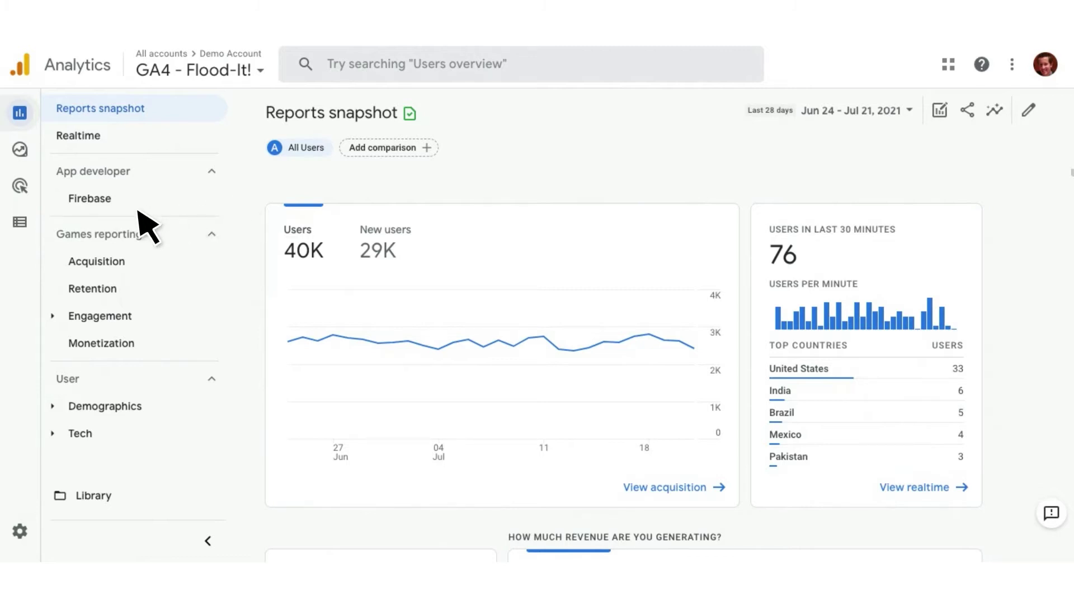
- Open the Audiences list under Configure for the Flood-It! demo property
left_click(20, 222)
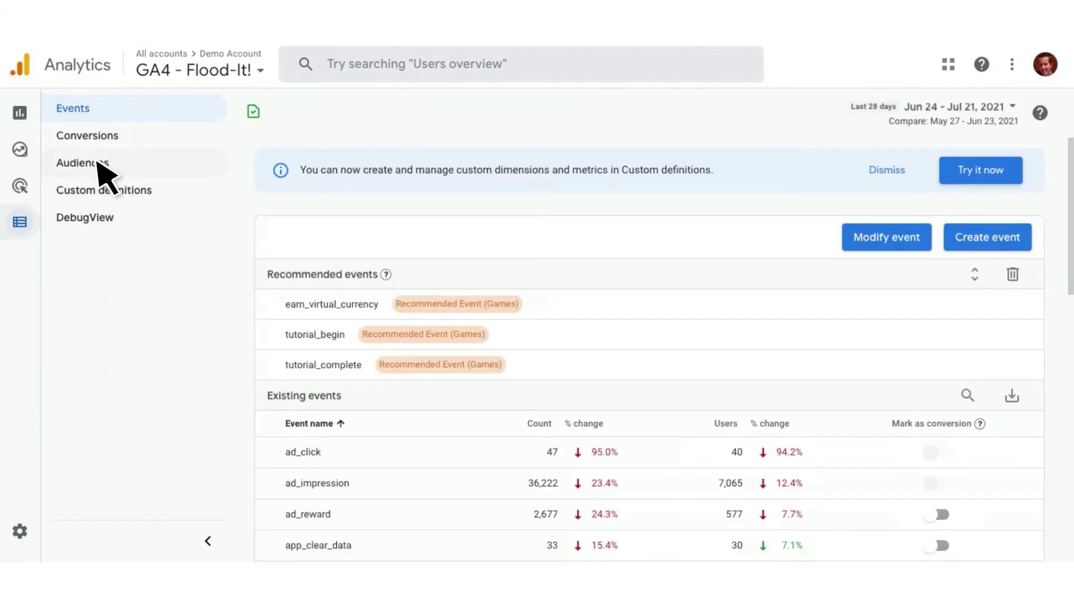
left_click(103, 163)
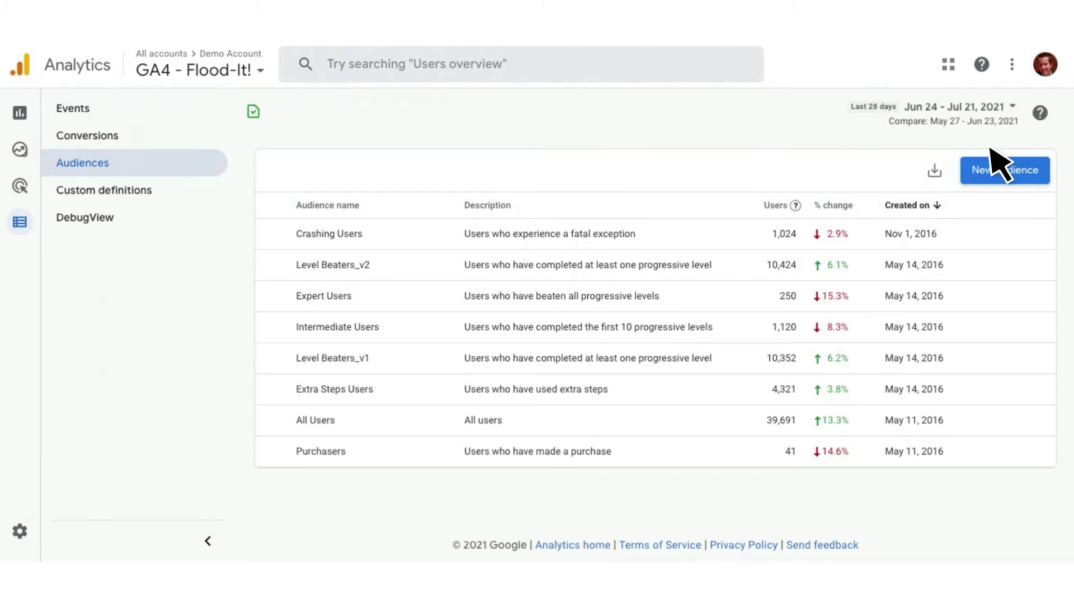
- Begin a new audience from the Technology card among the template suggestions
left_click(1044, 171)
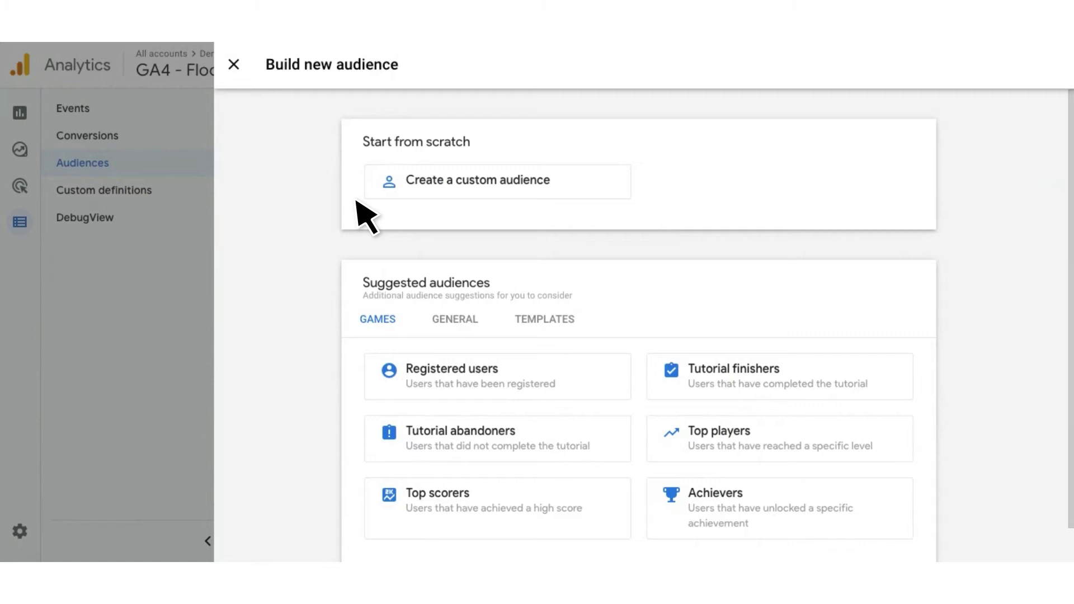
left_click(572, 315)
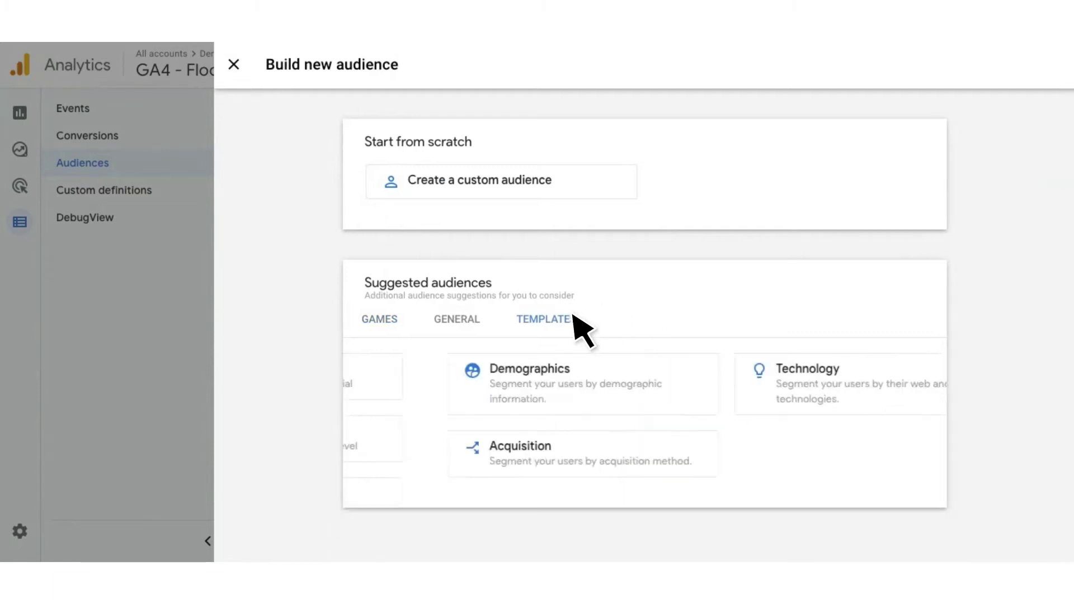
left_click(800, 393)
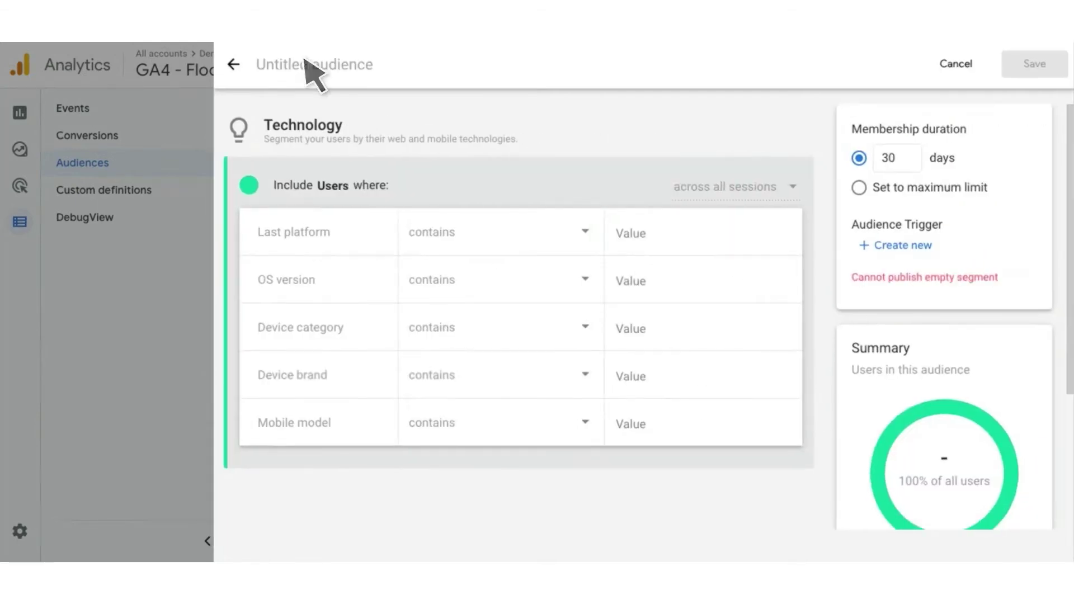
- Title the draft 'Technology' with Last platform iOS and OS version 14.6, then back out
left_click(305, 64)
type("Tech")
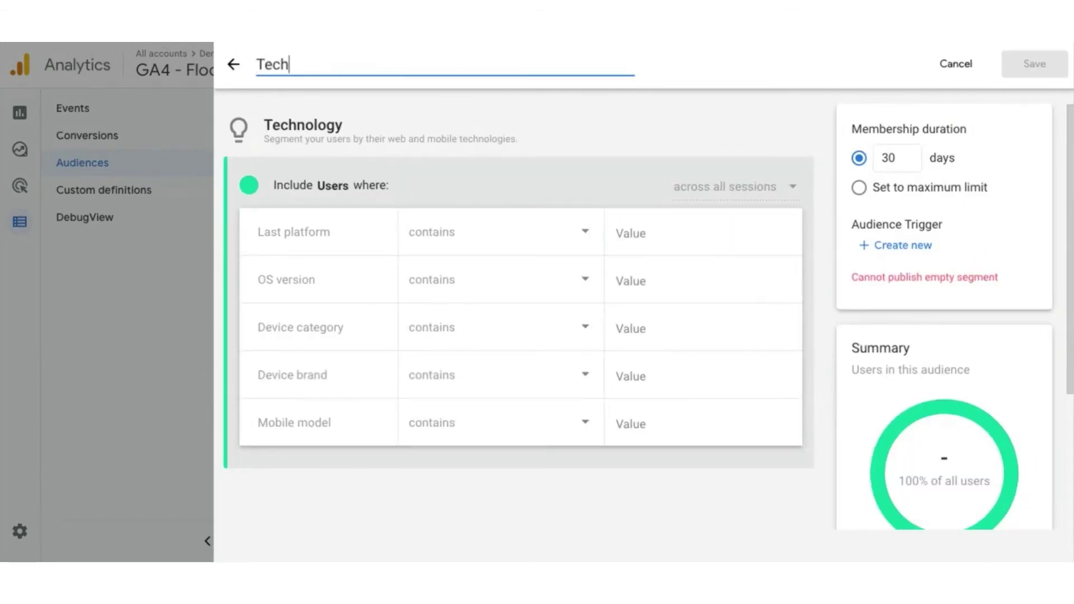
type("nology")
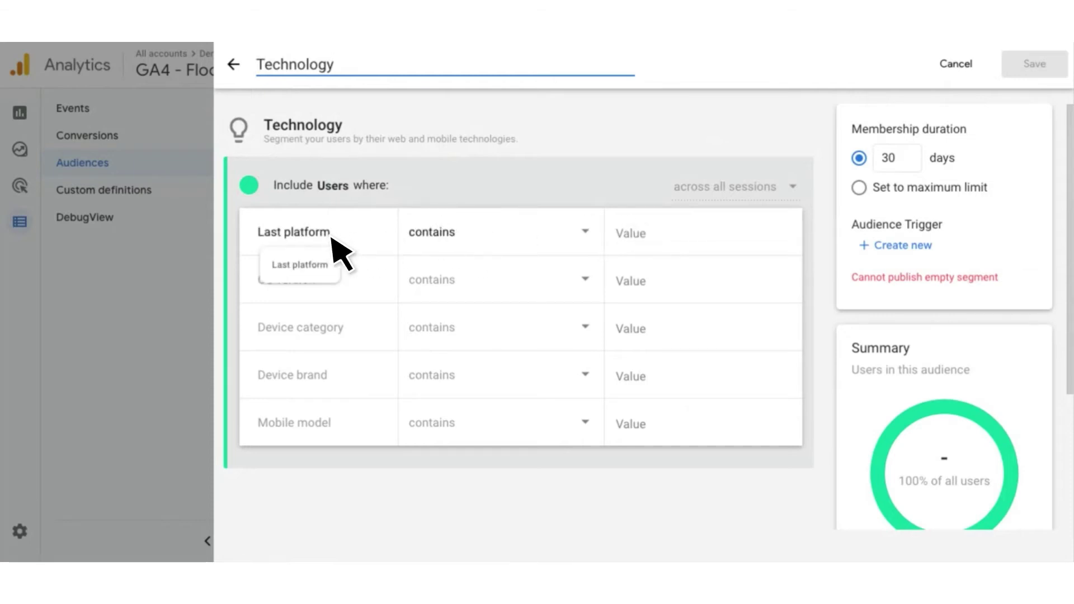
left_click(629, 231)
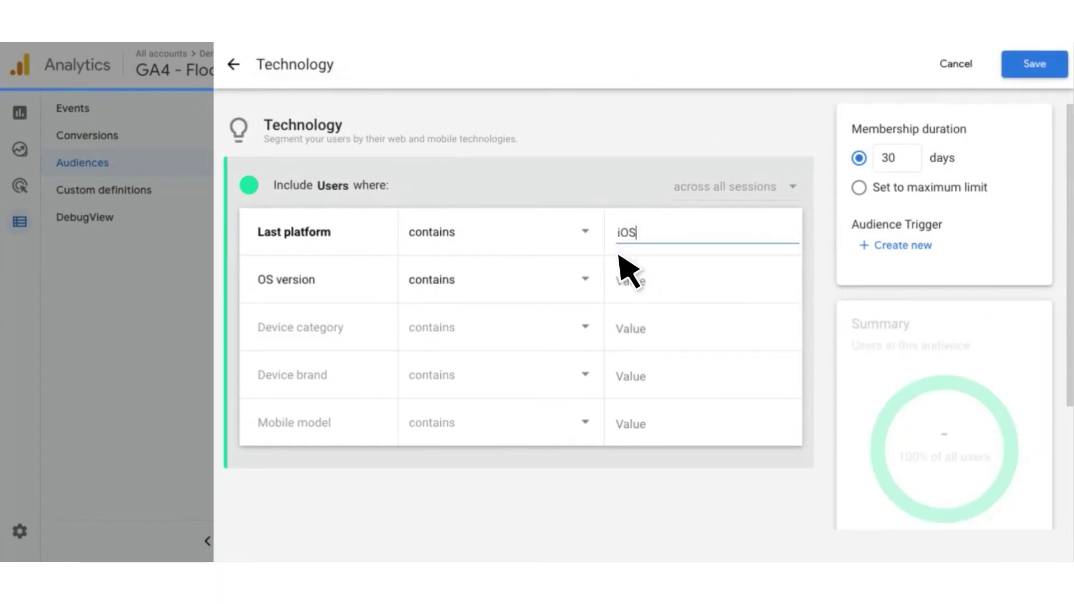
left_click(621, 267)
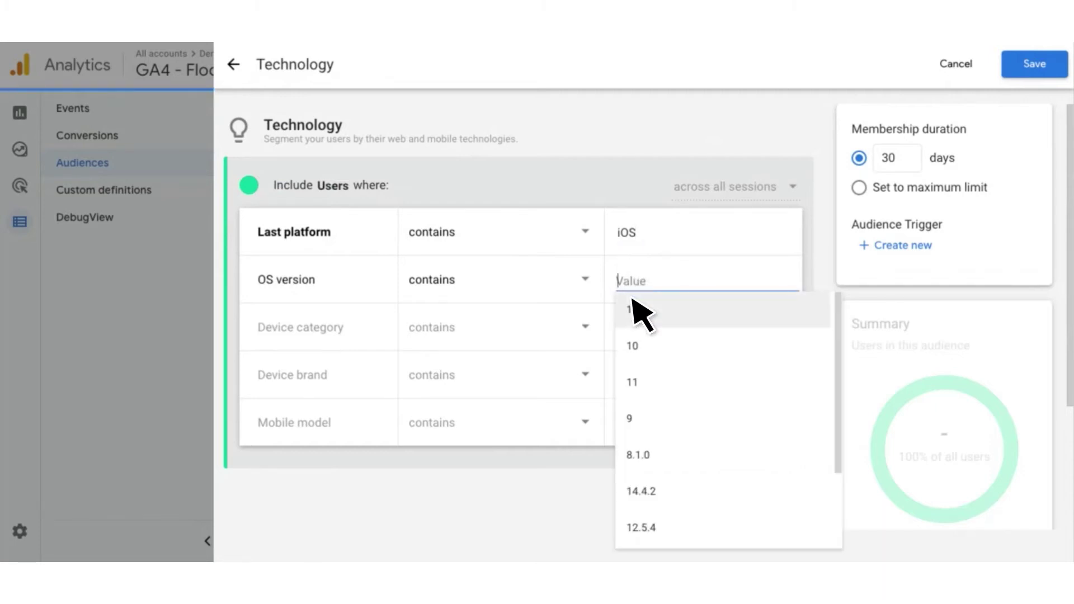
left_click(637, 308)
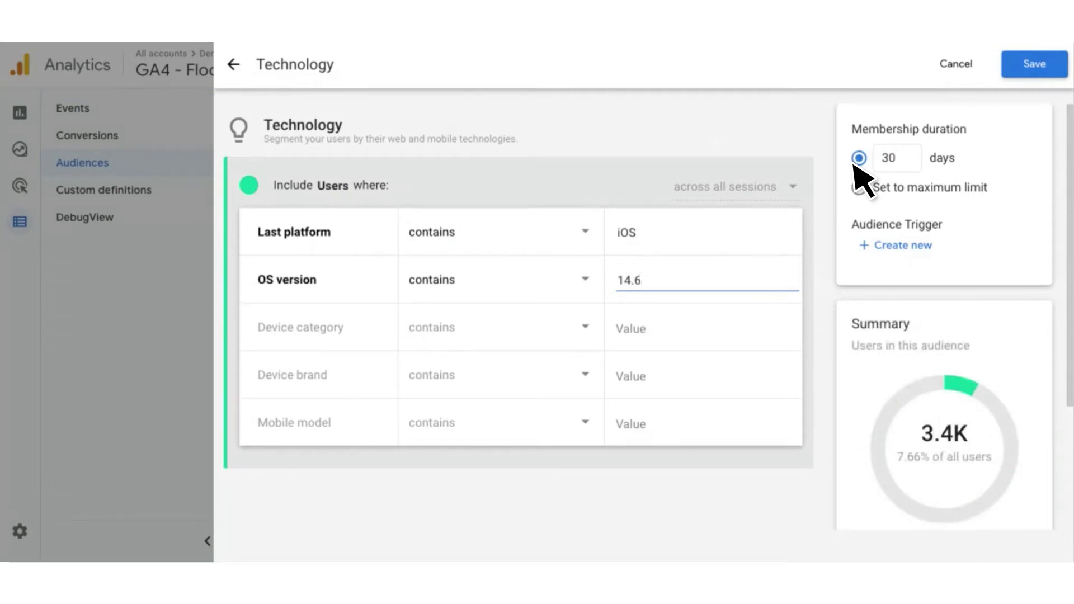
left_click(232, 66)
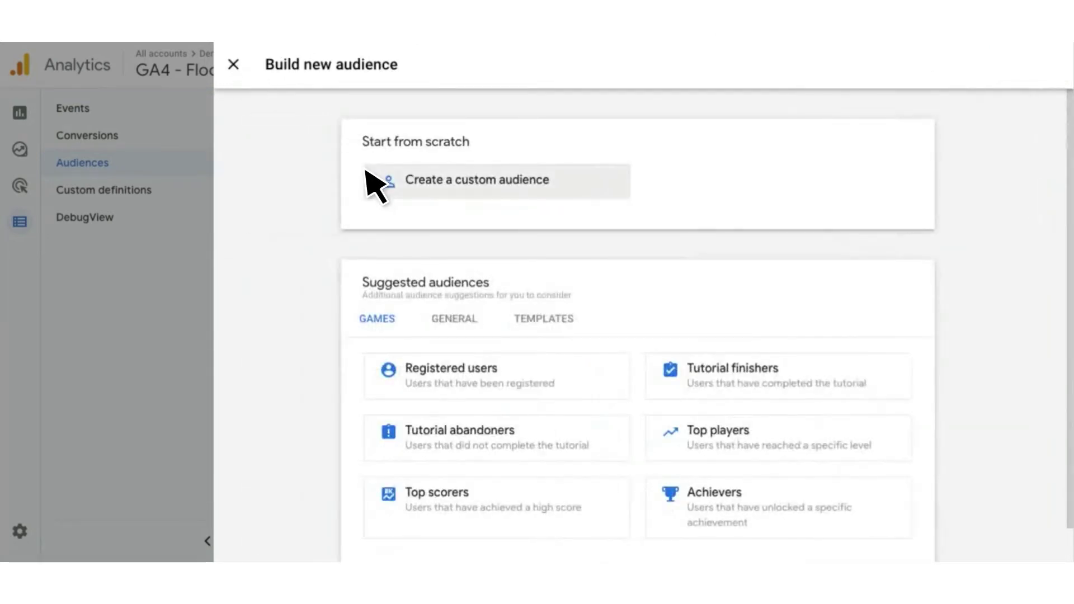
- Choose Create a custom audience under Start from scratch
left_click(585, 183)
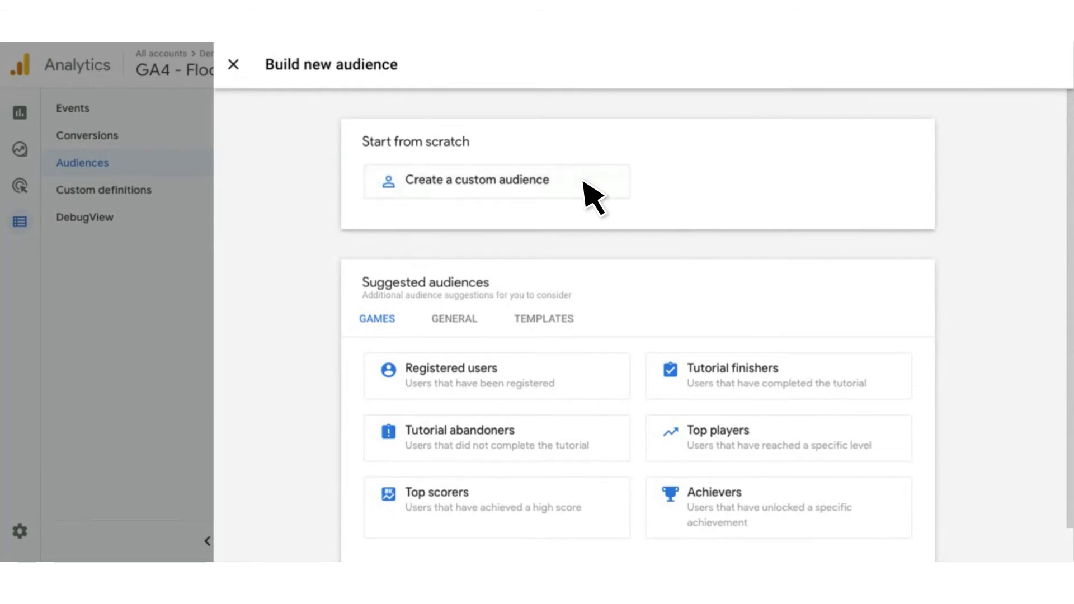
left_click(568, 180)
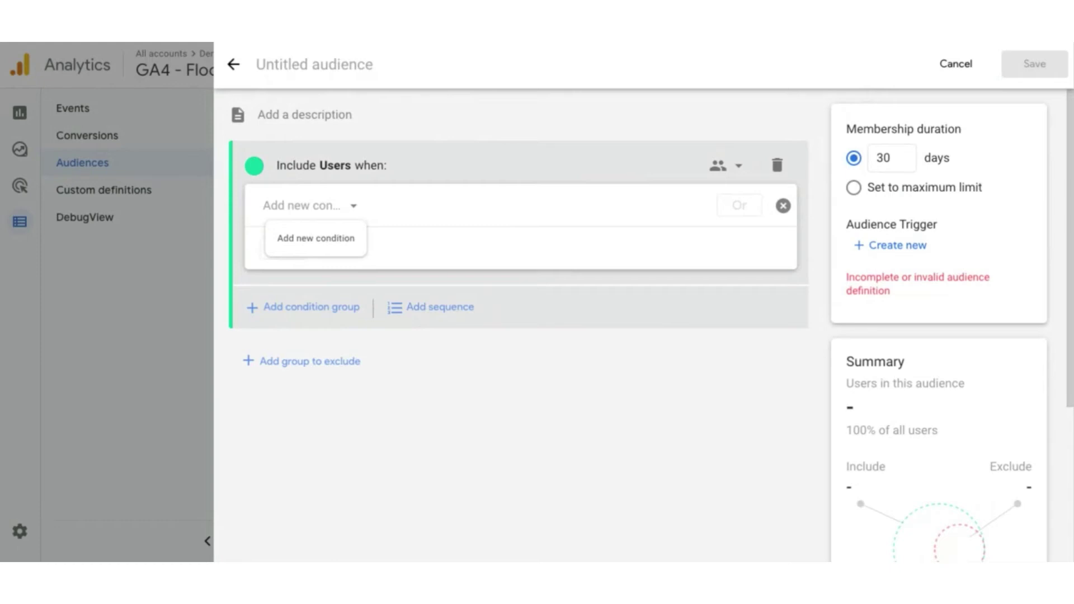
- Include users whose level_start event_count is greater than 3, reaching 6.7K users
left_click(338, 205)
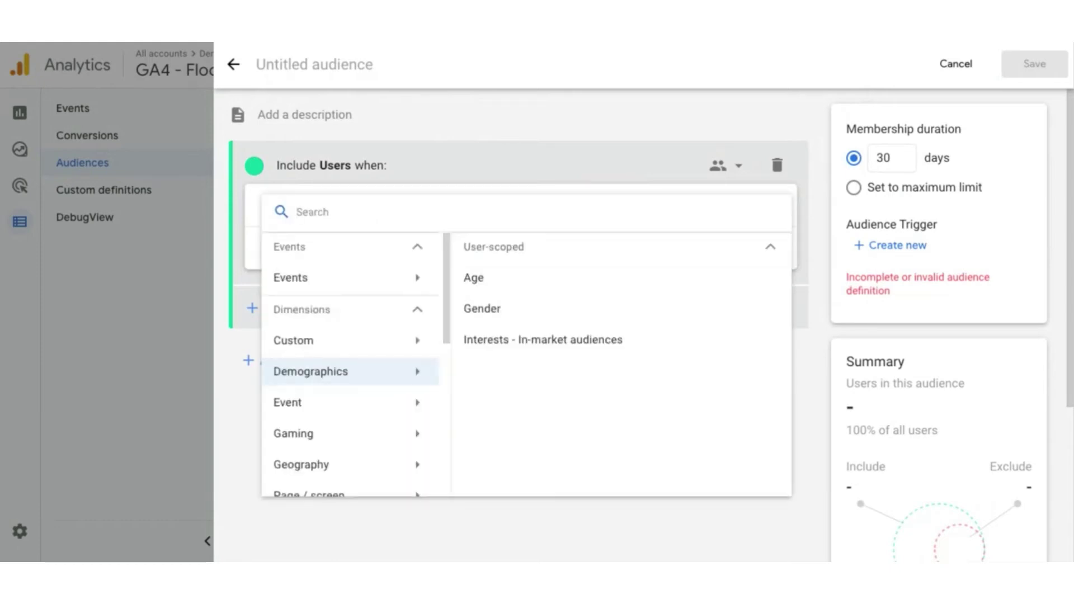
type("level_st")
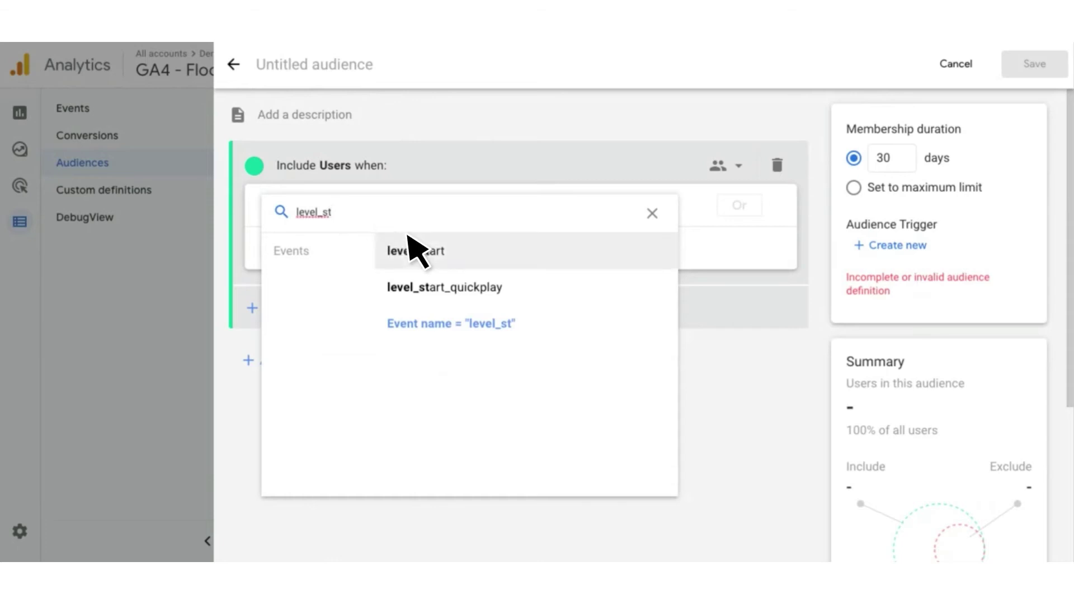
left_click(406, 250)
left_click(439, 207)
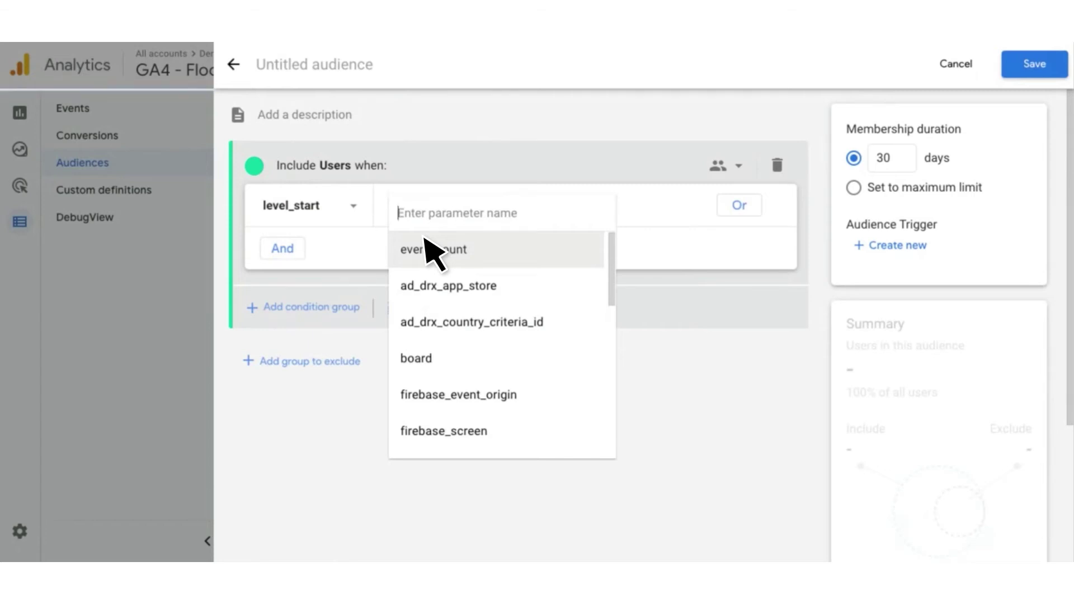
left_click(461, 241)
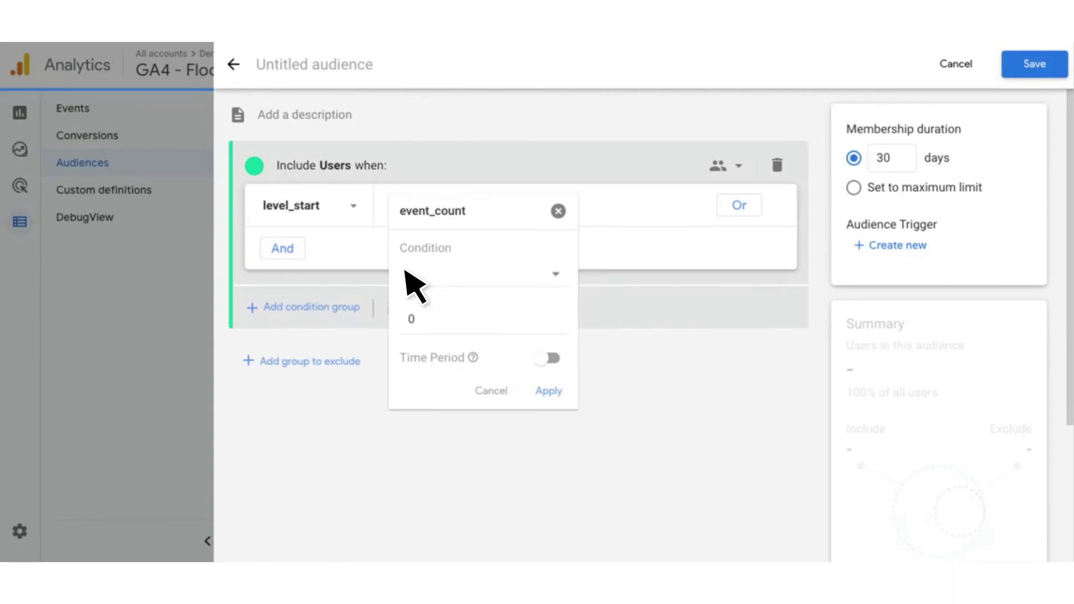
left_click(432, 302)
key("BackSpace")
type("3")
left_click(541, 389)
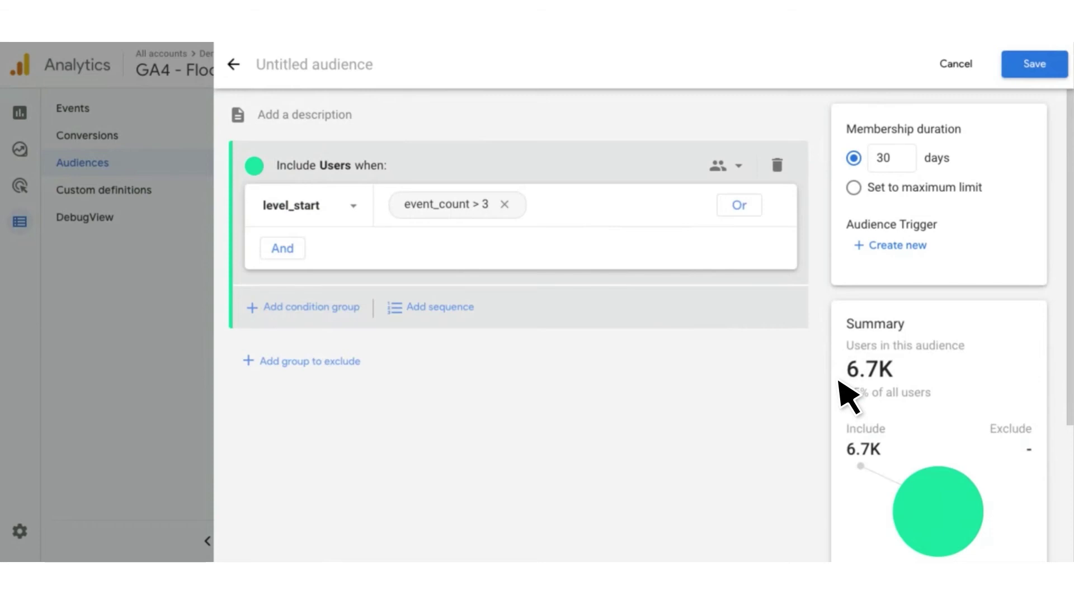
- Add a Temporarily exclude group for users who triggered level_end
left_click(887, 152)
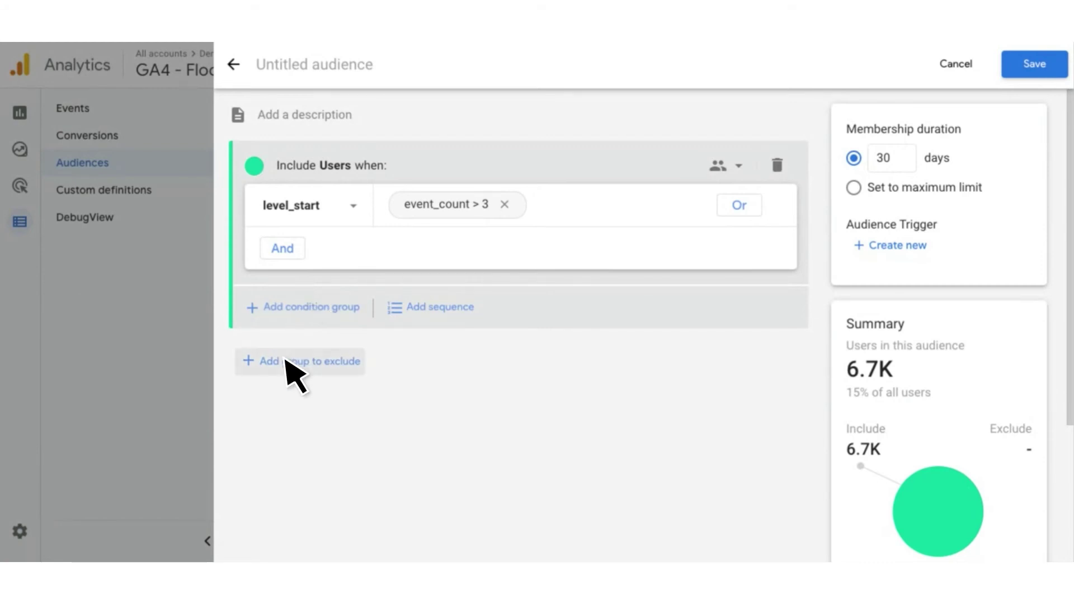
left_click(323, 361)
left_click(320, 410)
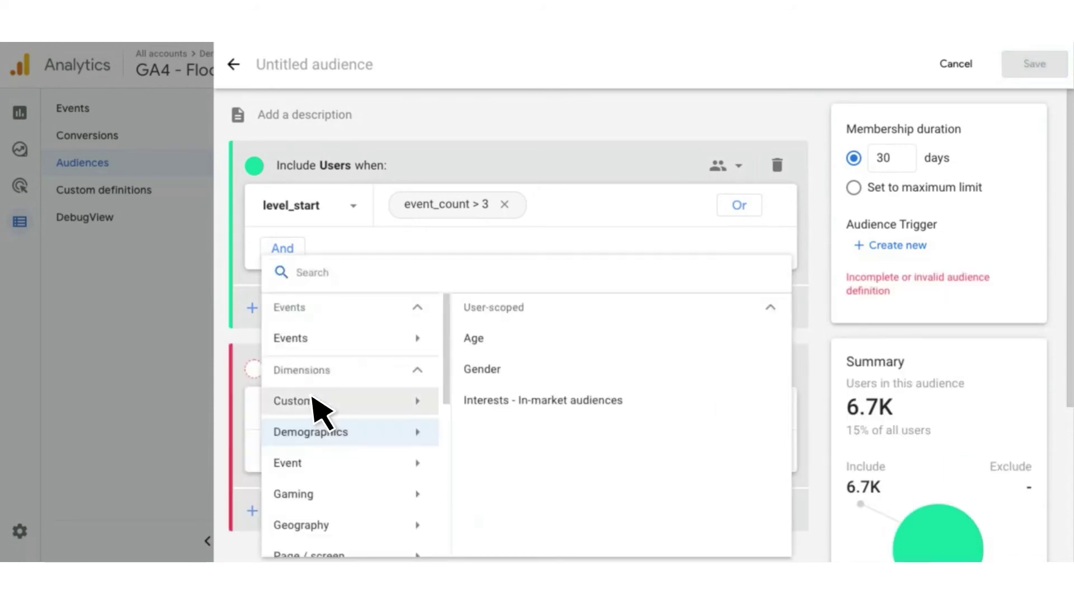
type("level")
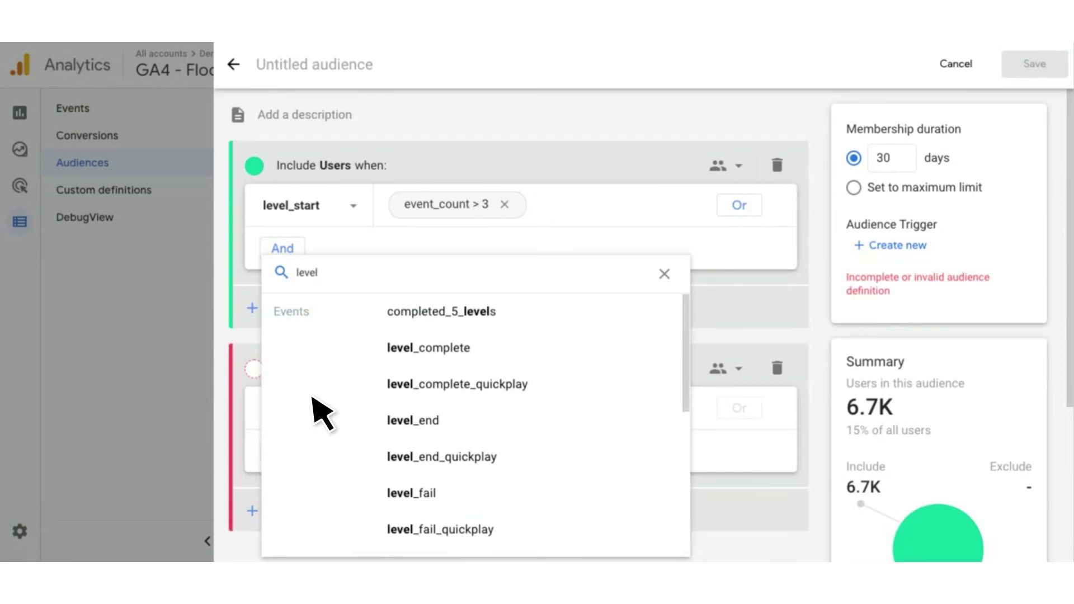
type("_end")
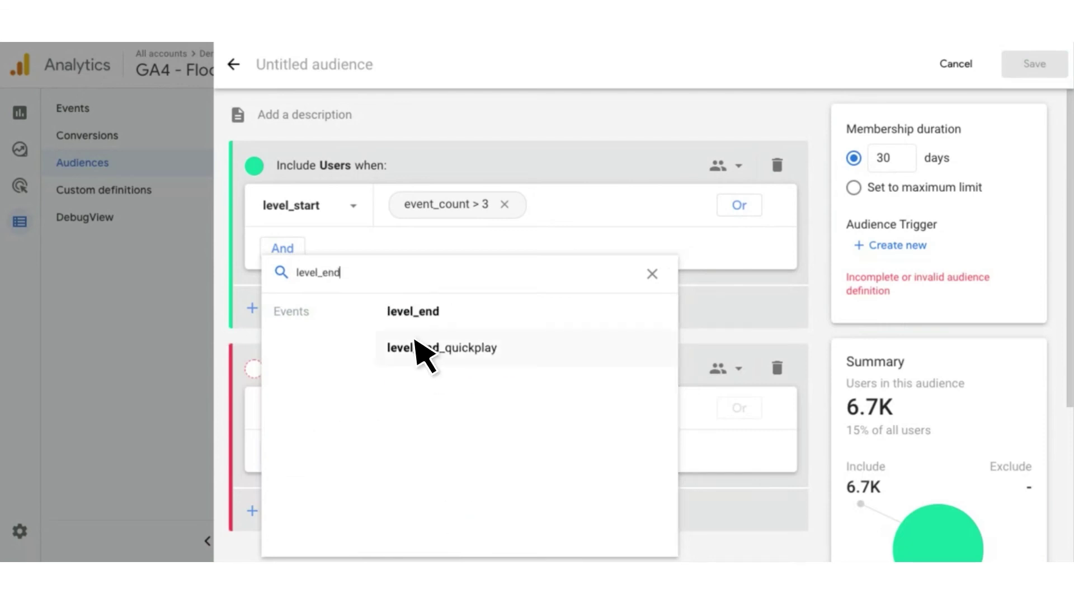
left_click(423, 313)
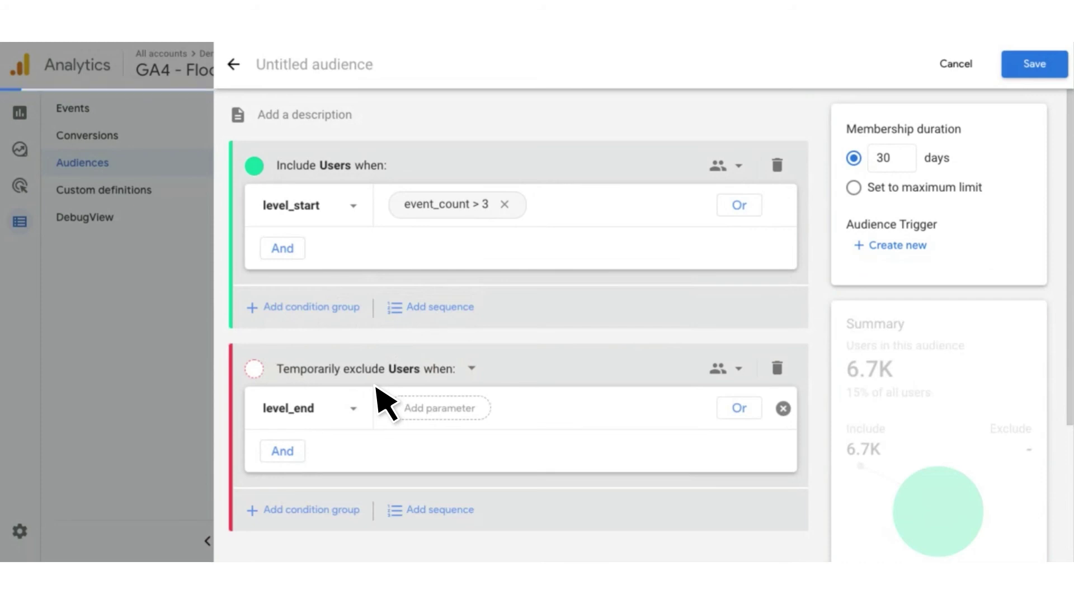
left_click(912, 245)
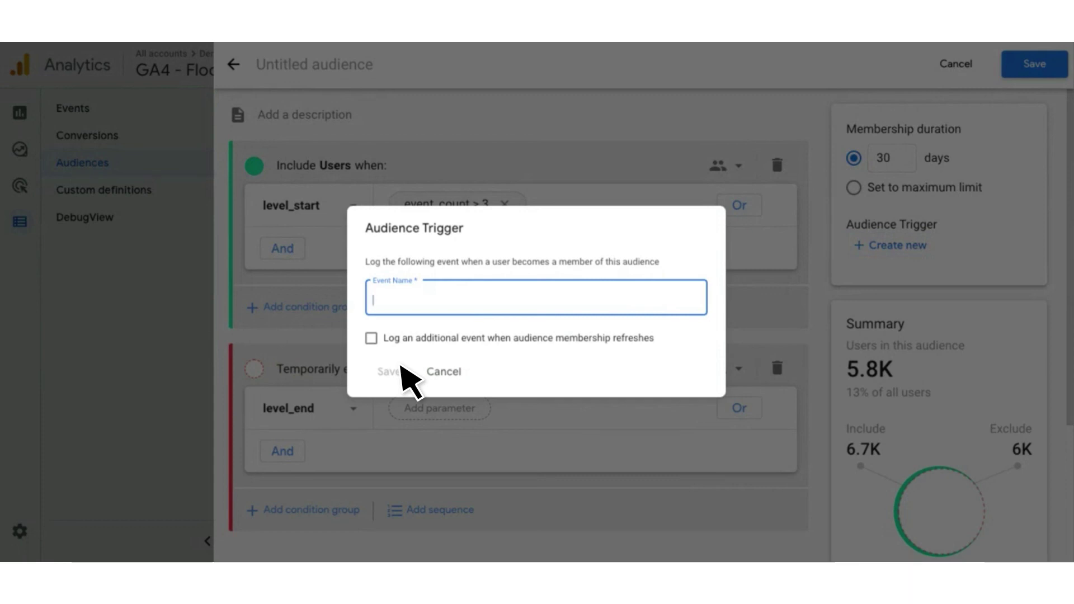
- Cancel the Audience Trigger dialog without creating a trigger
left_click(452, 374)
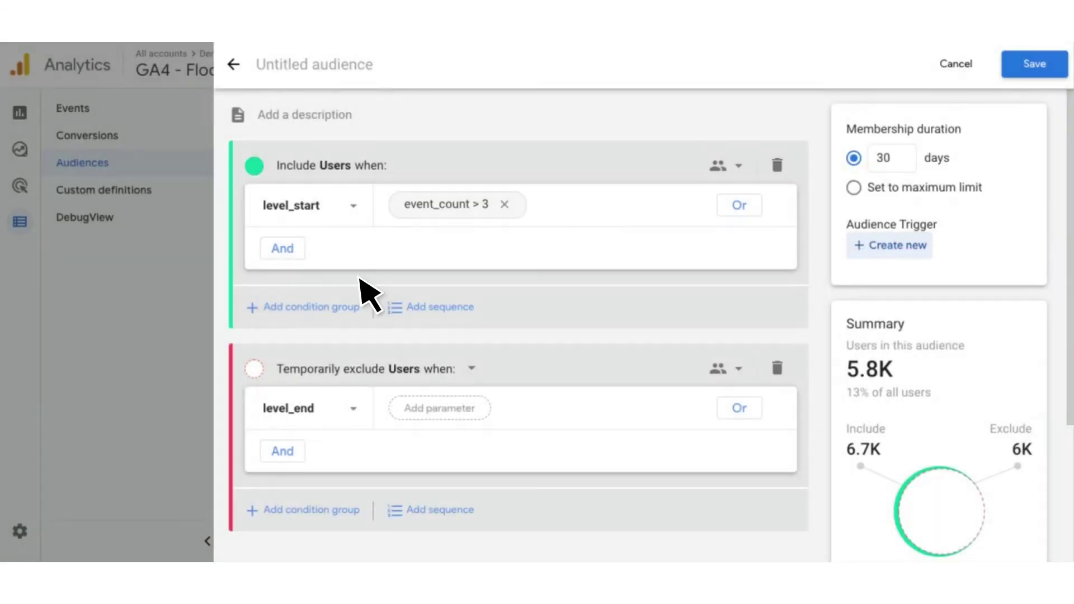